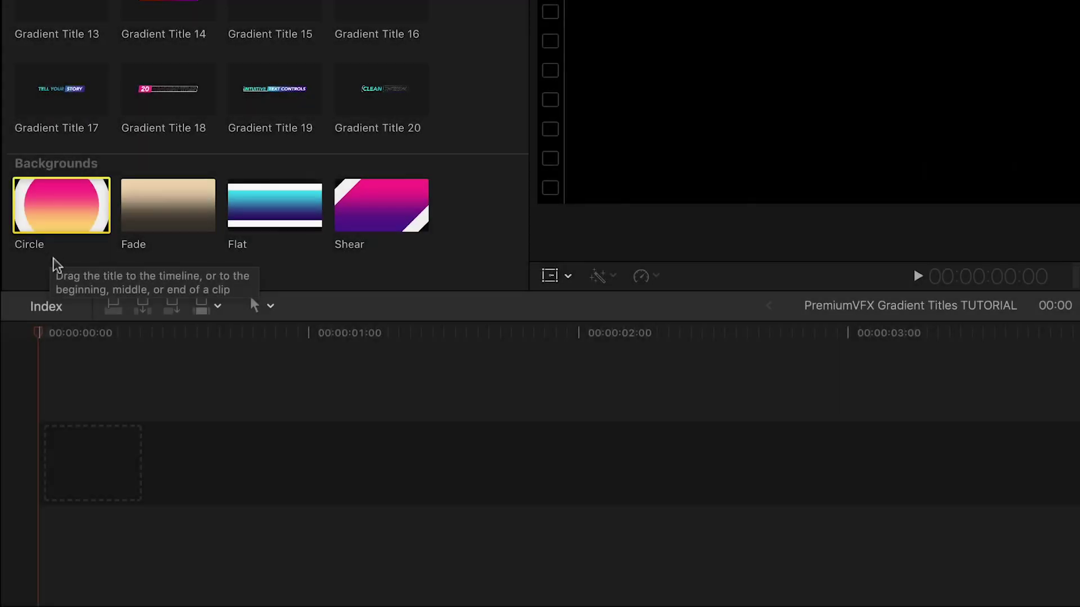
Add the Flat gradient background to the timeline and test its build-in and build-out animations.
drag(270, 217, 90, 450)
key(space)
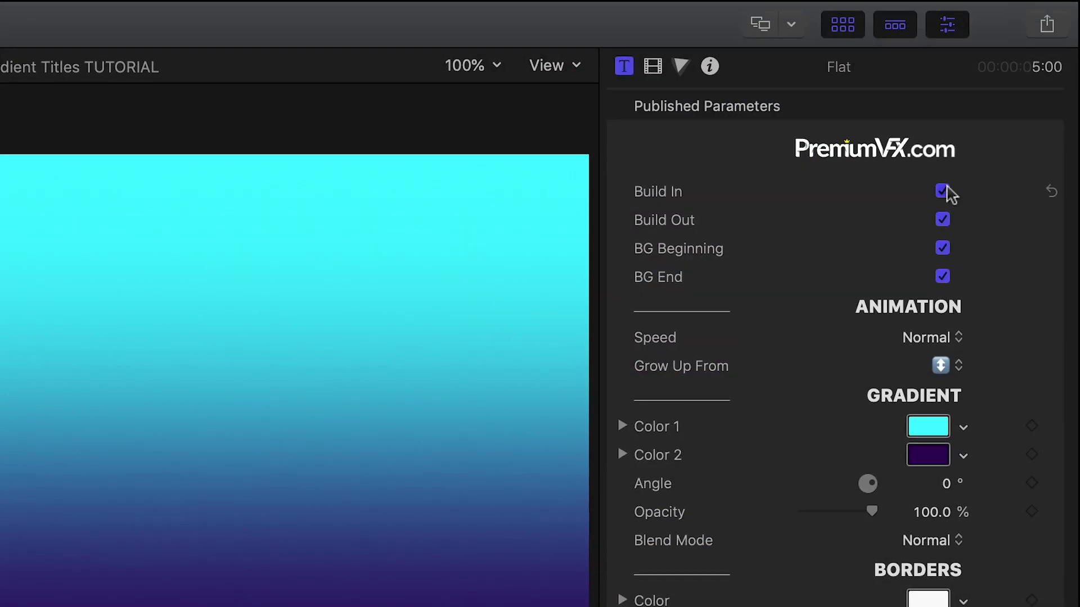
click(1016, 89)
click(1015, 103)
click(944, 192)
click(944, 219)
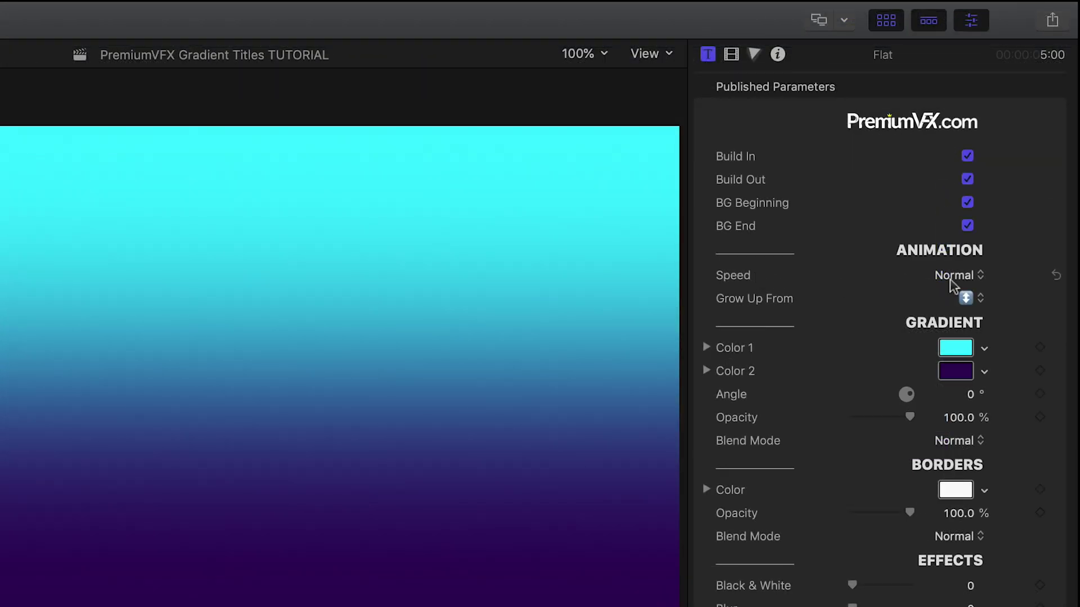
Keep the Flat animation speed at Normal and bring up the grow-in direction options.
click(954, 275)
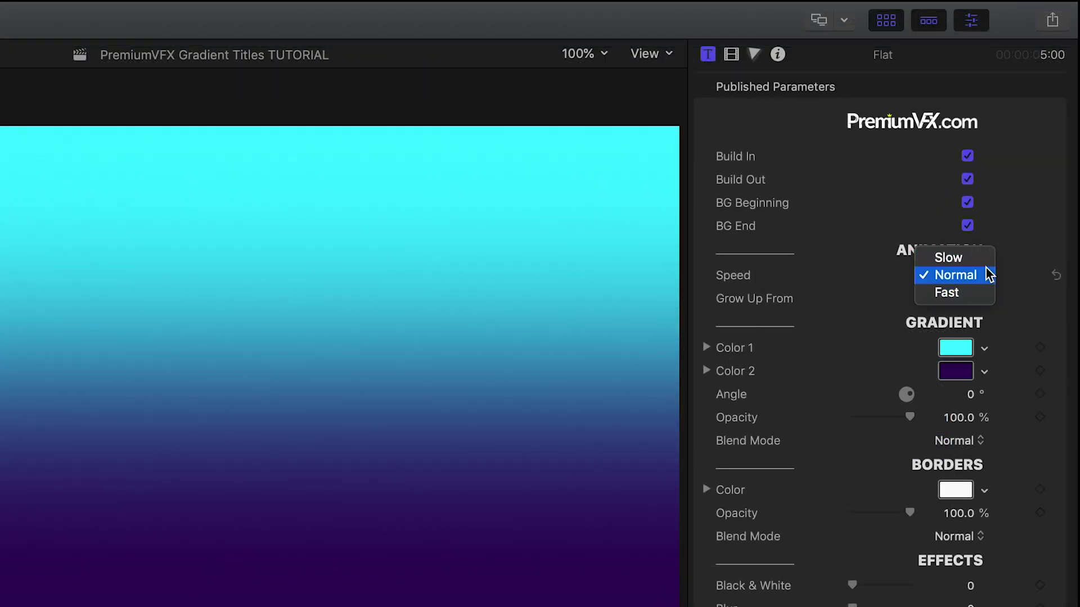
click(989, 275)
click(968, 299)
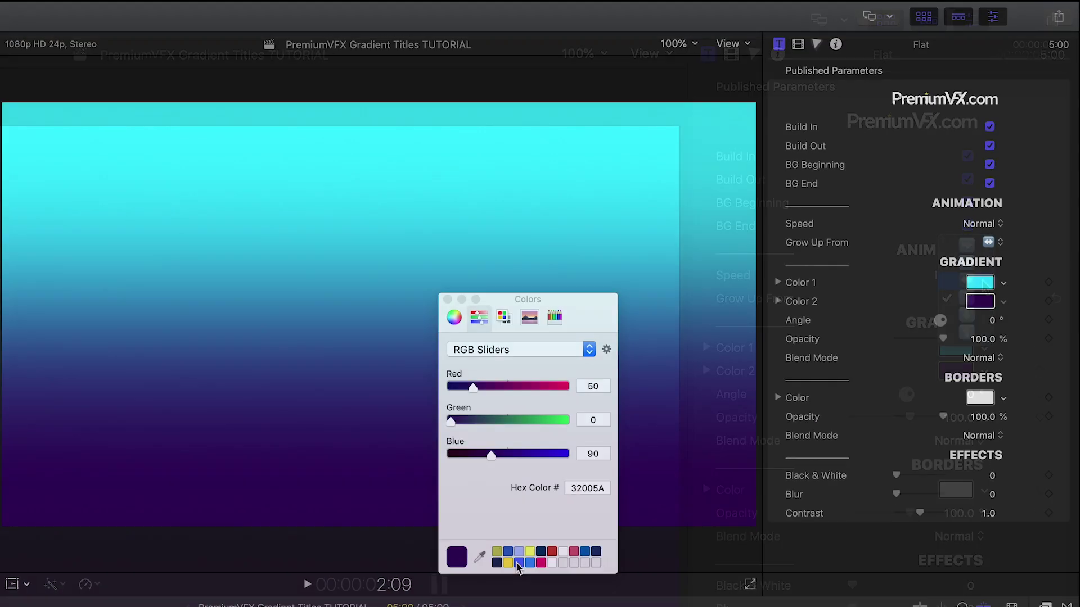
Make the background grow in from the sides and set the border colour to pale yellow.
click(515, 557)
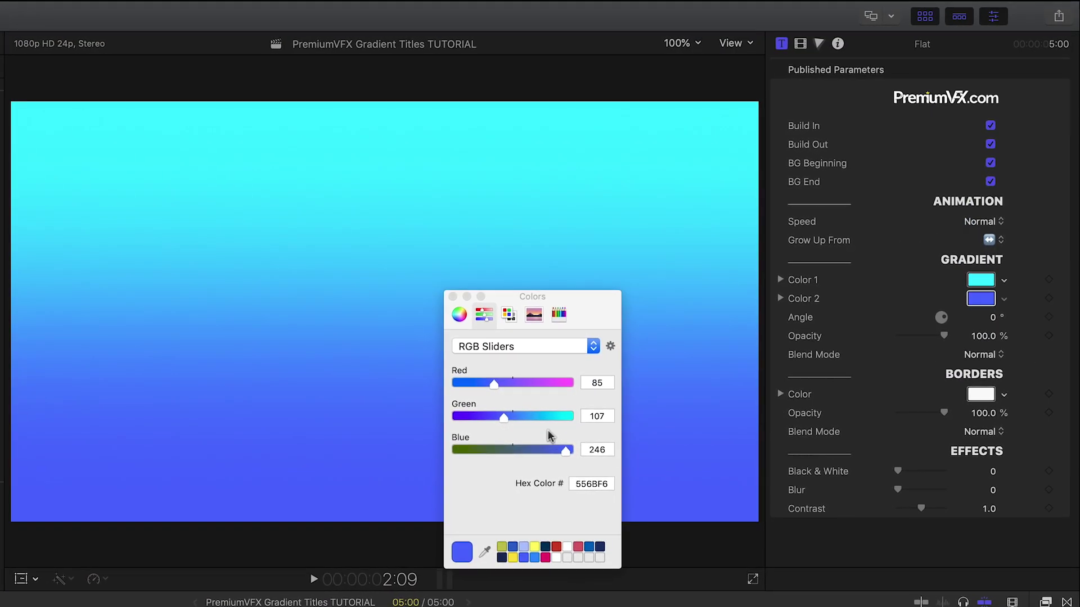
click(463, 314)
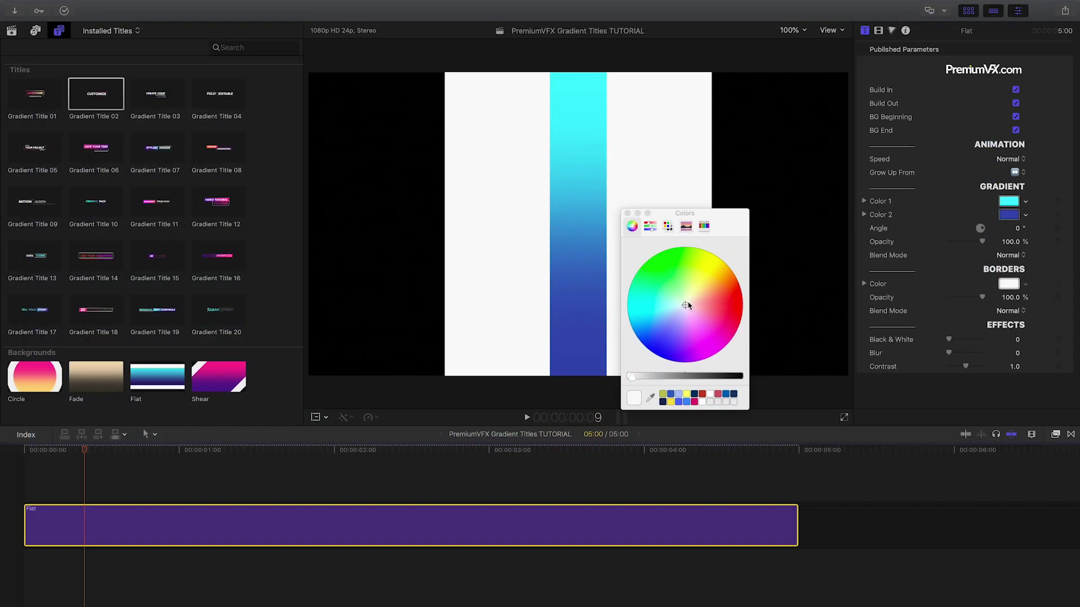
drag(688, 305, 695, 292)
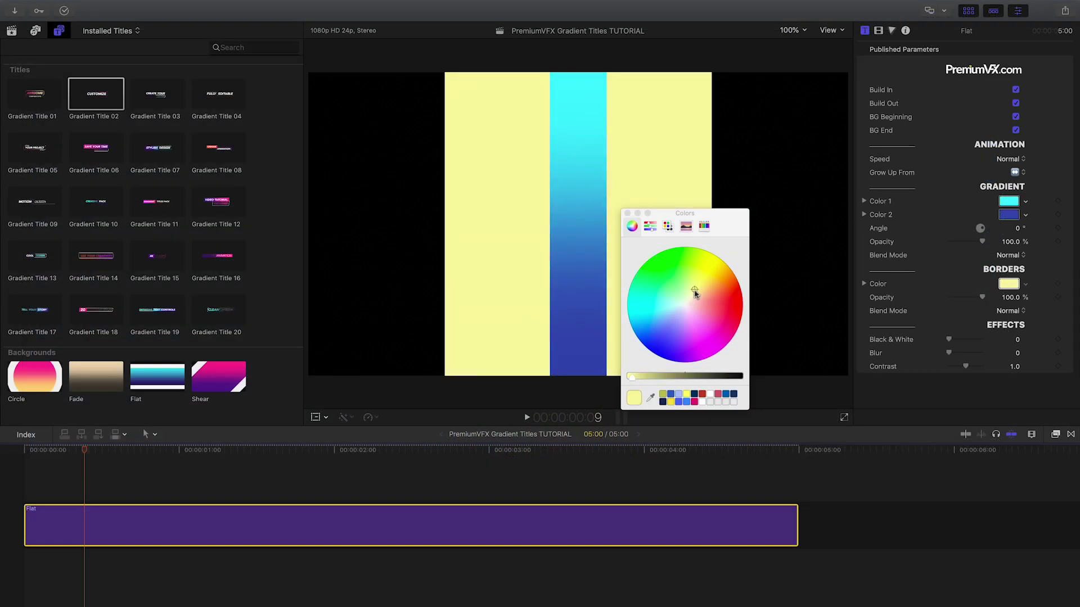
click(627, 213)
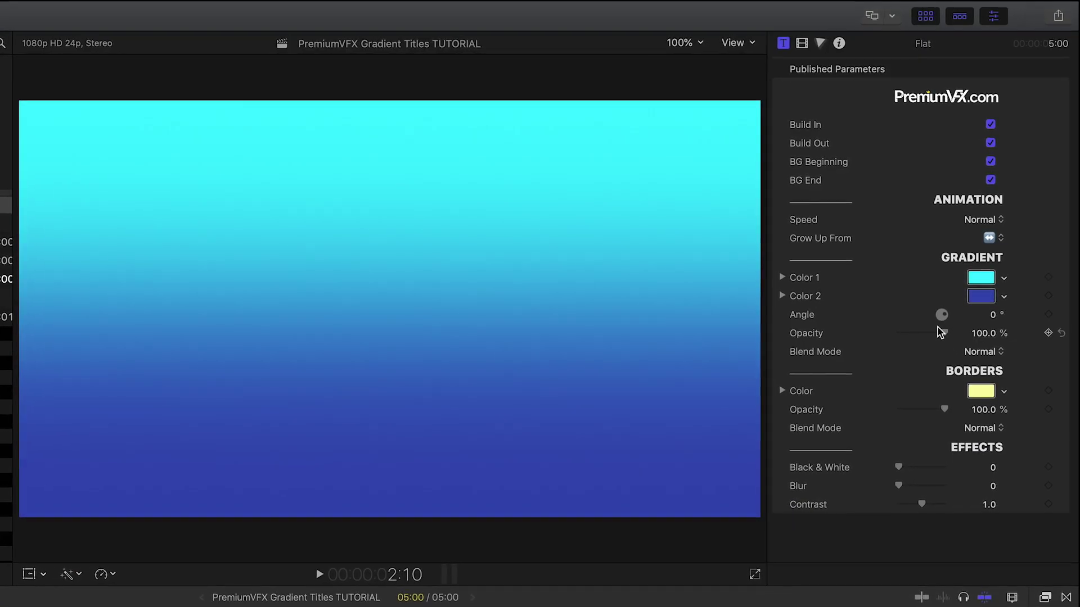
Try the Opacity and Blur sliders, reset Blur, and raise Contrast to 2.0.
drag(940, 332, 872, 352)
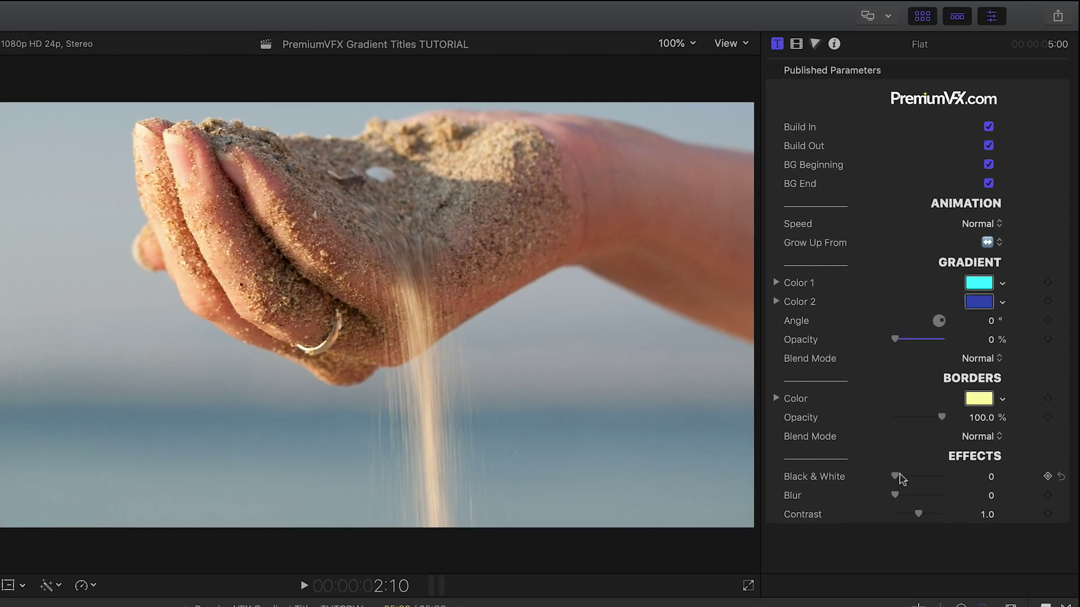
drag(900, 478, 1022, 505)
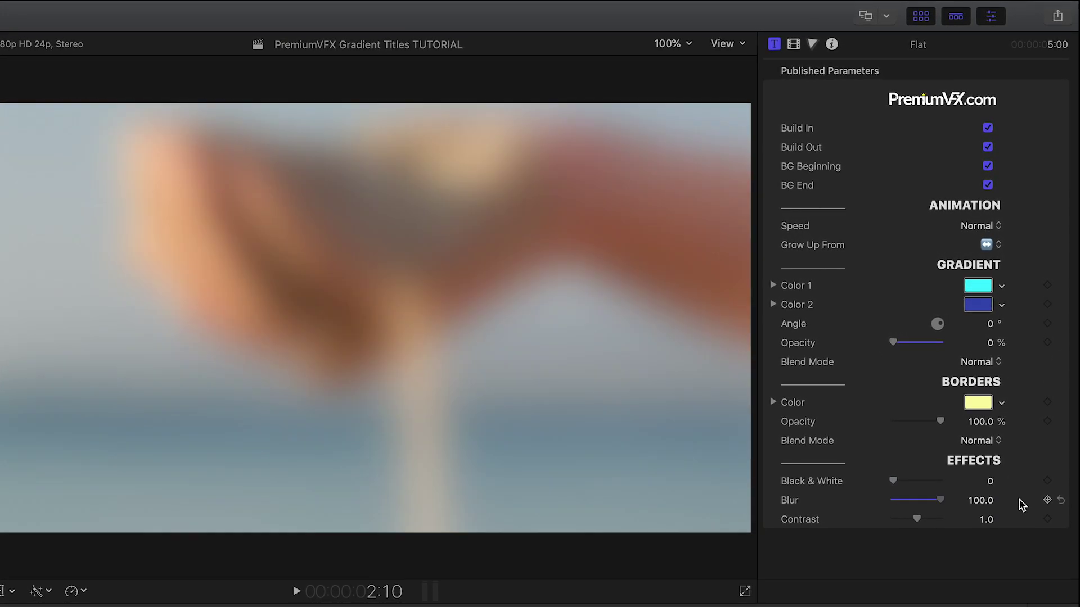
click(1060, 500)
drag(917, 520, 1022, 523)
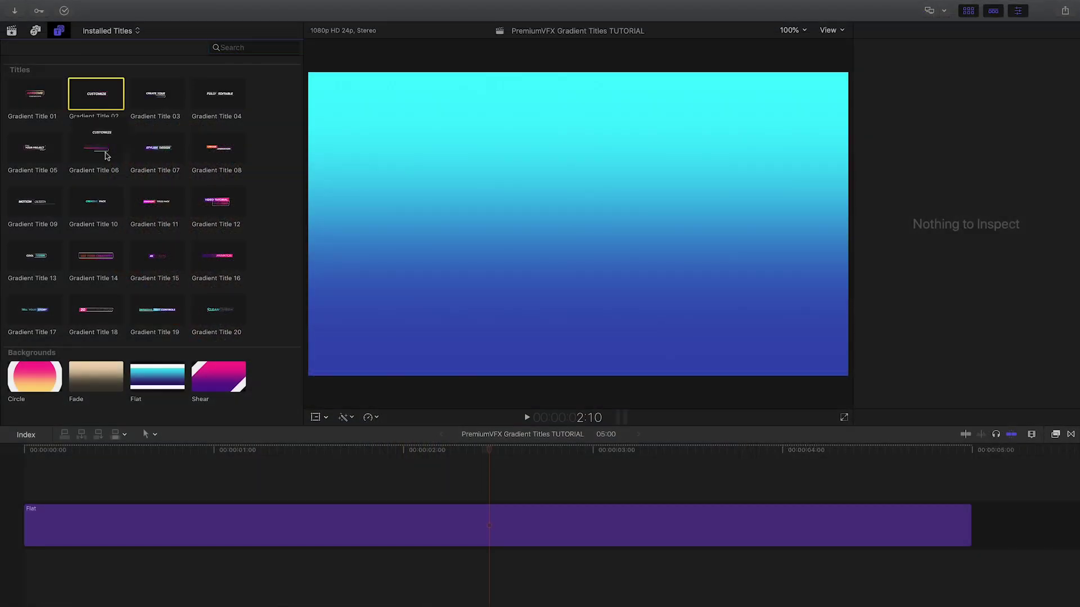
Place Gradient Title 02 above the Flat background and play it from the start.
drag(107, 156, 128, 494)
click(25, 452)
key(space)
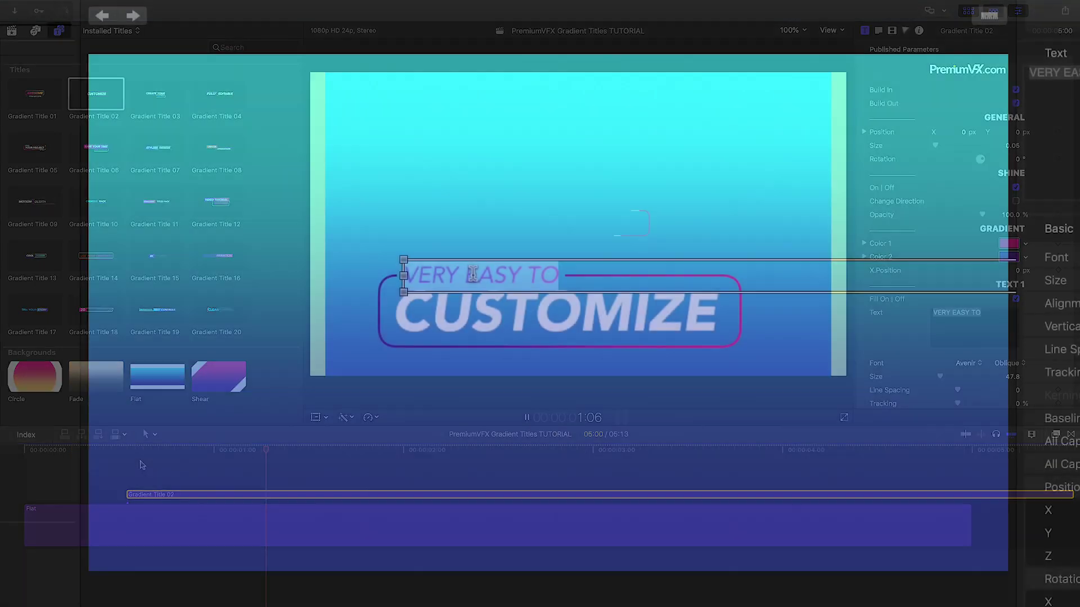
Retype the title lines as FXFACTORY and VISUAL EFFECTS, replacing CUSTOMIZE.
text(FXFACT)
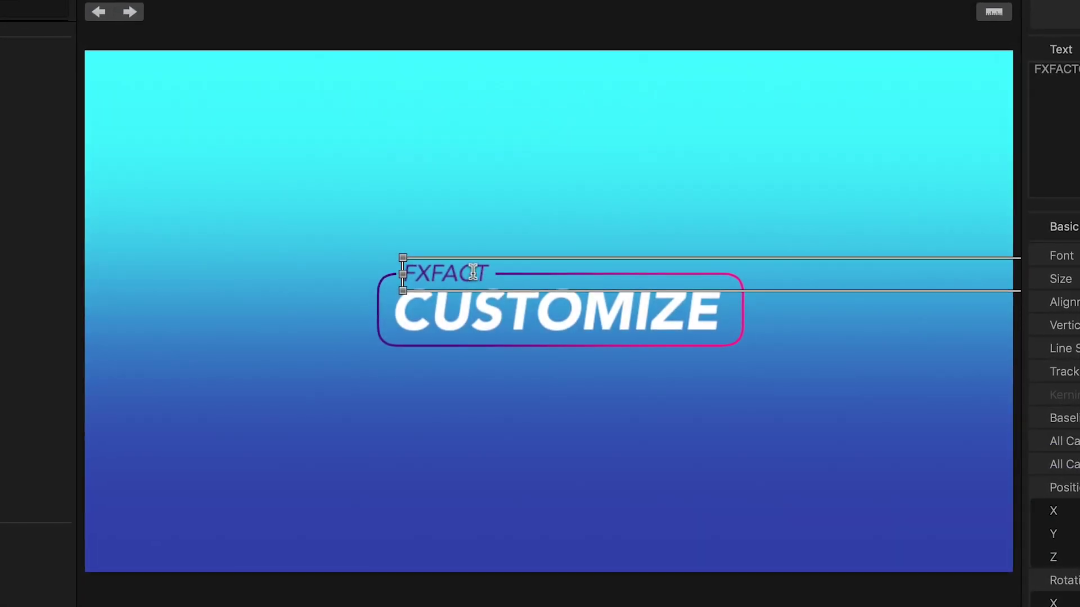
text(ORY)
double_click(543, 311)
text(VISUAL EFFECTS)
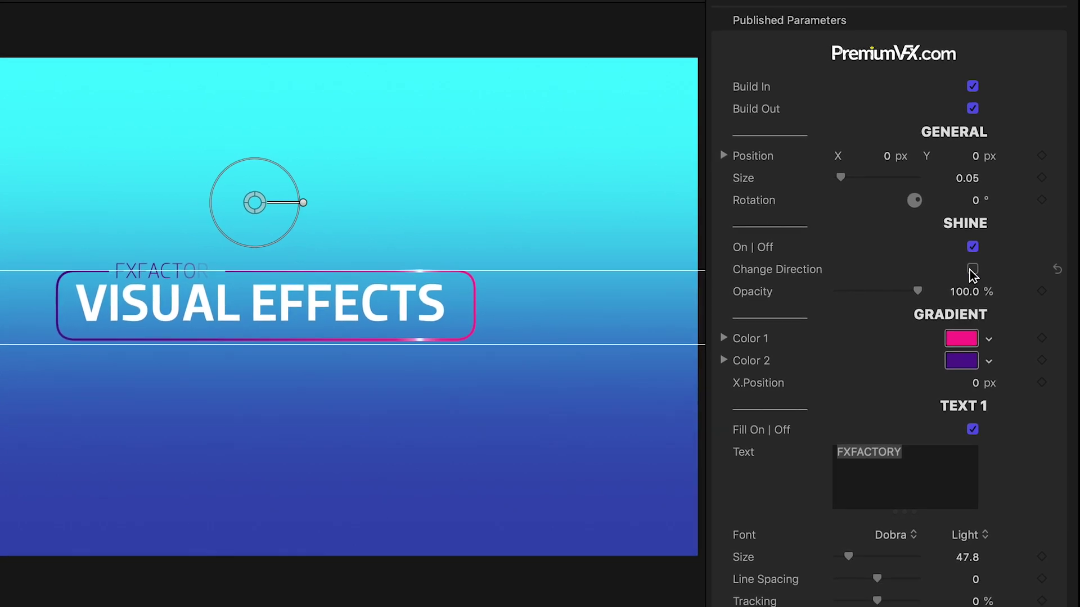
Reverse the shine sweep, make Gradient Color 1 yellow, and slide the gradient along the outline.
click(971, 270)
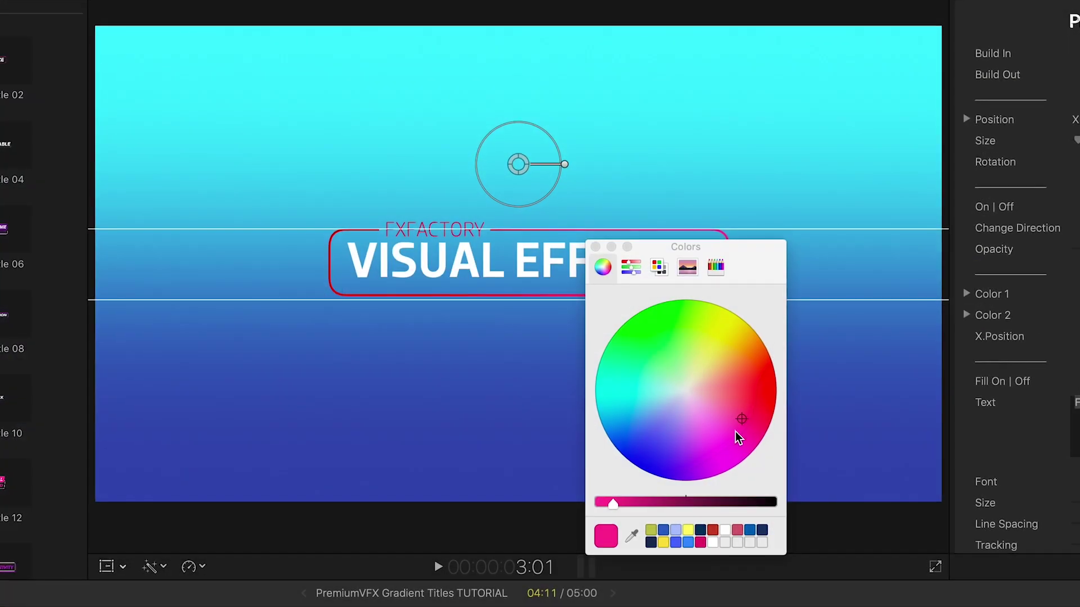
drag(737, 436, 736, 318)
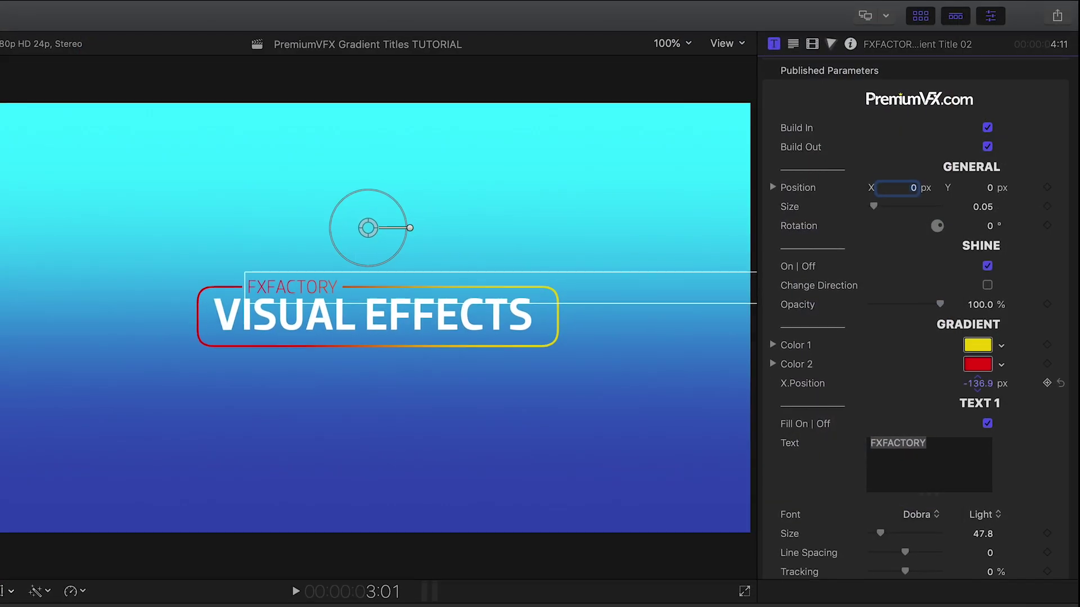
mouse_move(988, 391)
mouse_down()
mouse_move(906, 391)
mouse_move(981, 393)
mouse_up()
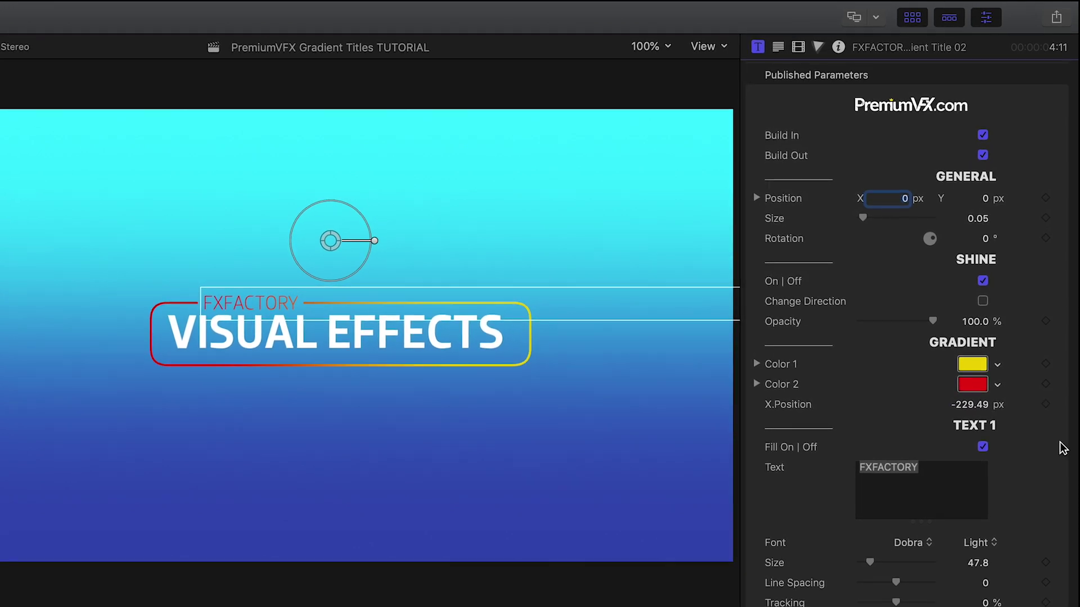
Enable Drop Shadow, disable Long Shadow, and turn on Glow for the title.
scroll(1058, 447, down, 10)
scroll(1058, 450, up, 1)
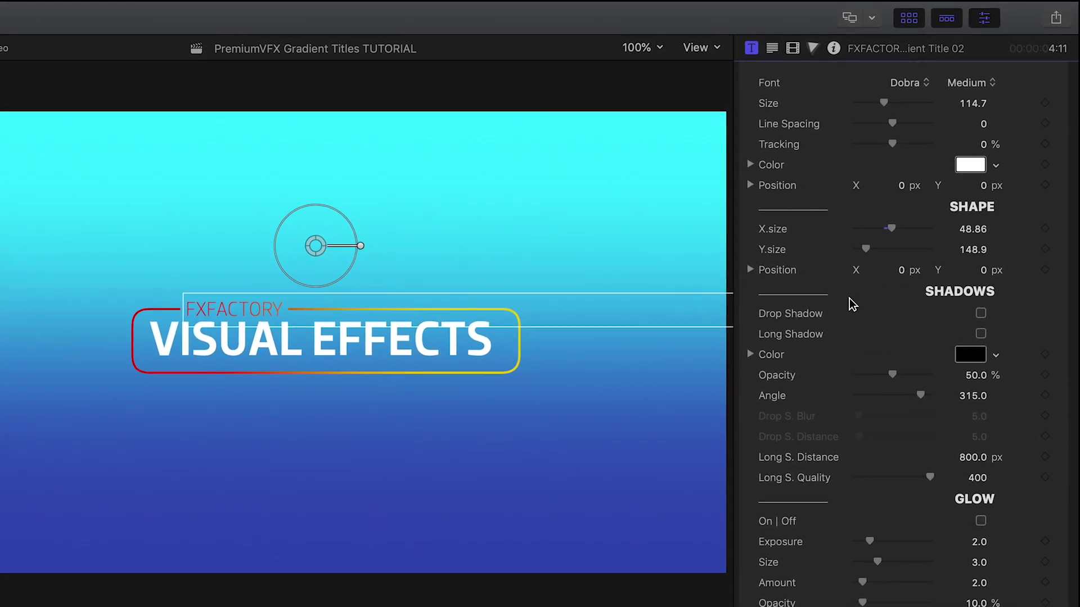
click(982, 313)
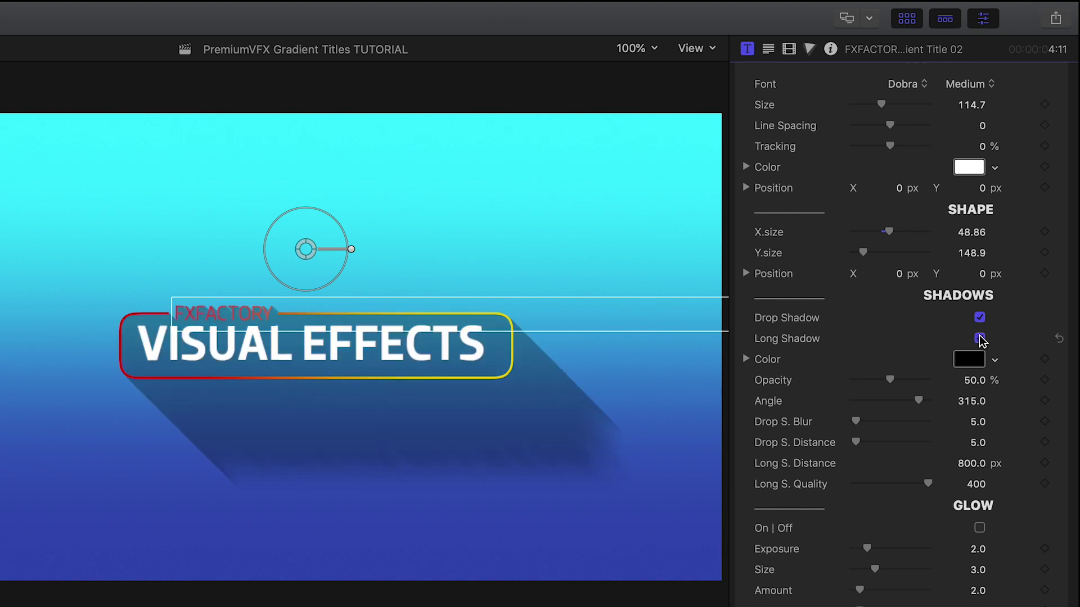
click(982, 340)
click(979, 528)
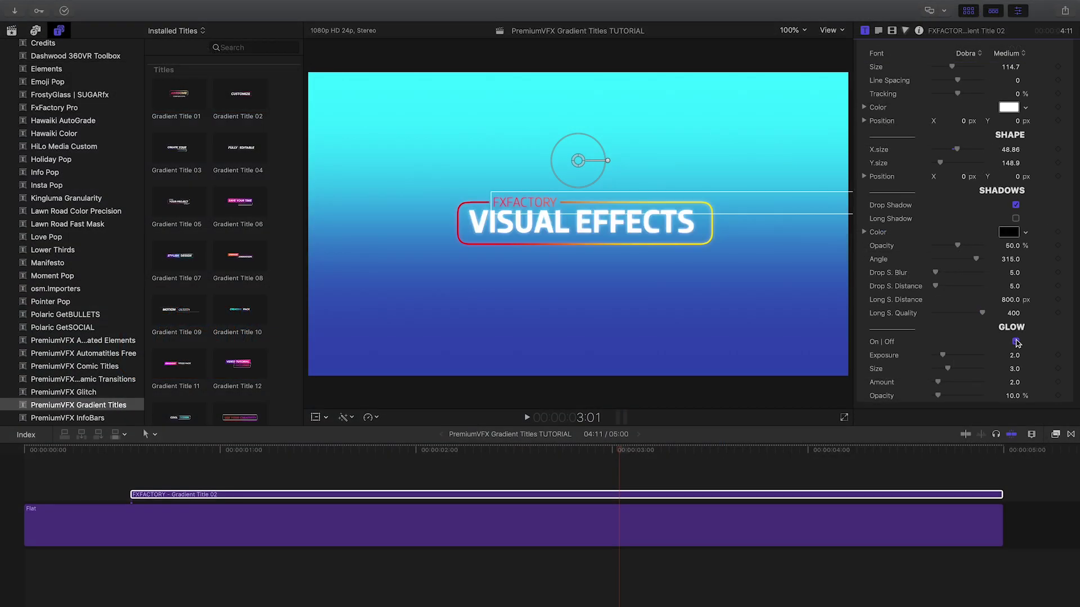